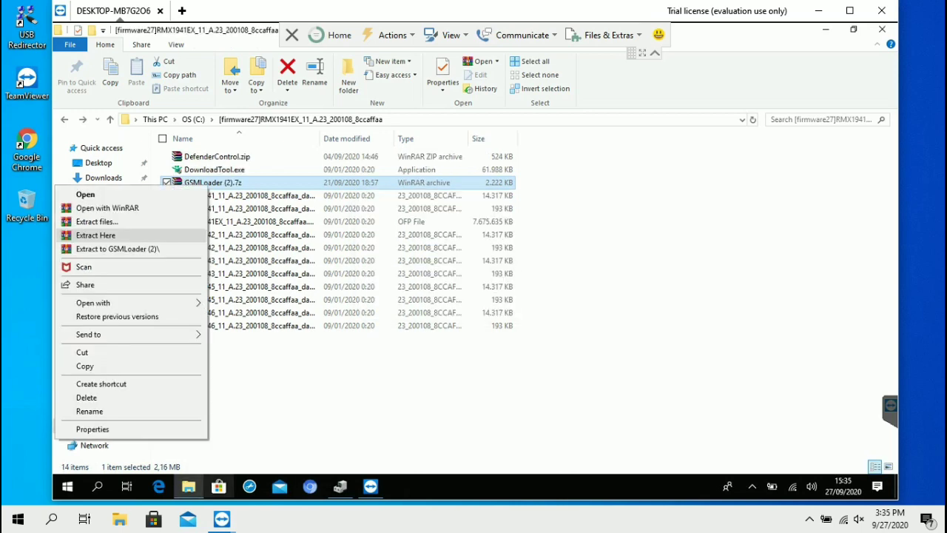
- Extract GSMLoader (2).7z into the firmware folder and execute the DownloadTool.exe loaded in GSMLoader
{"action": "key", "text": "Escape"}
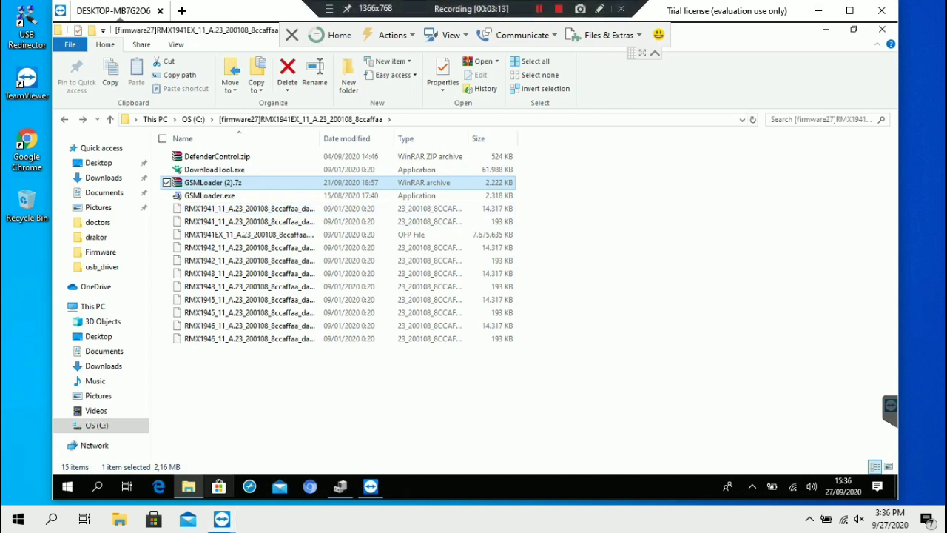
{"action": "left_click", "coordinate": [222, 519]}
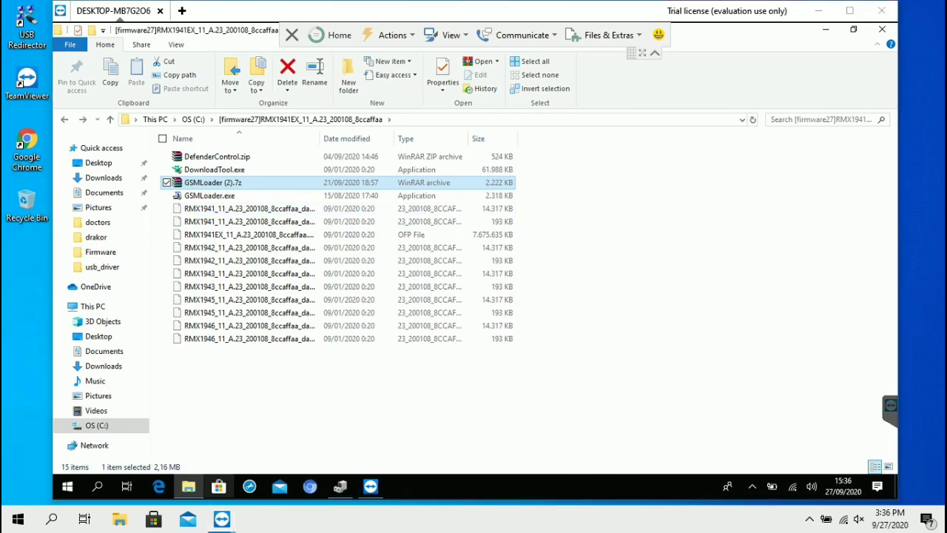
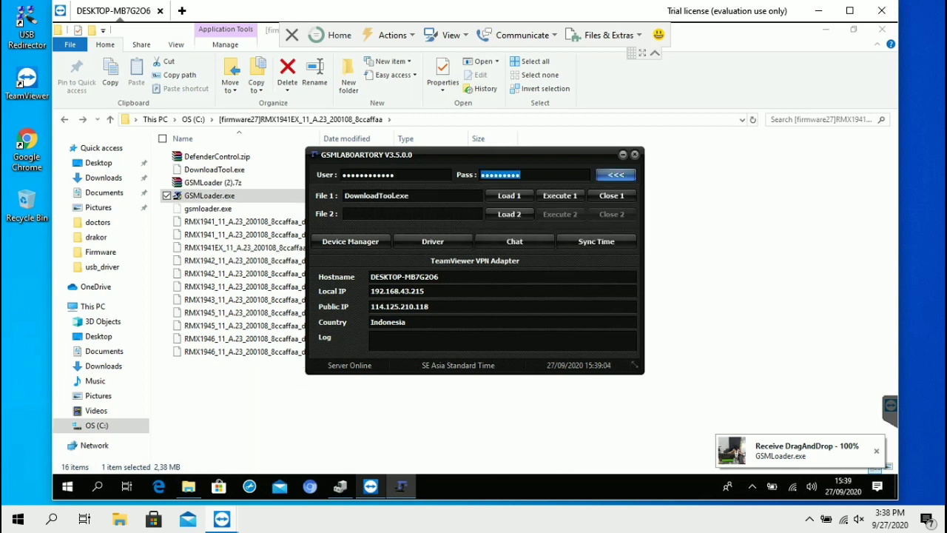
{"action": "left_click", "coordinate": [560, 196]}
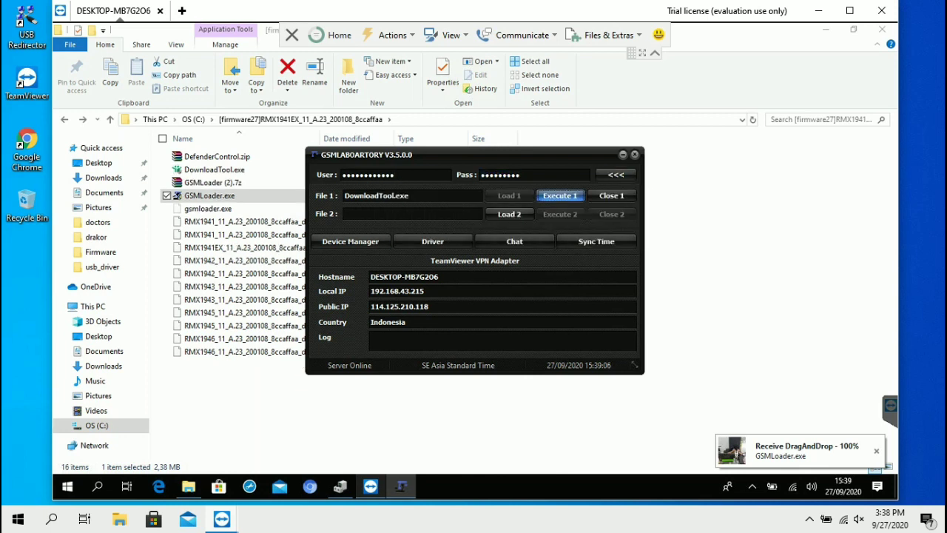
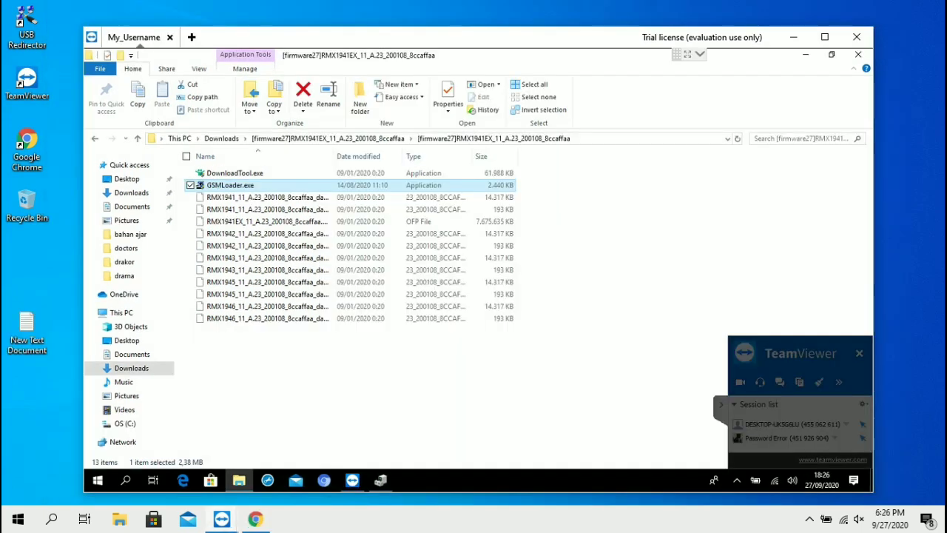
- Enter the account's user name and password in the GSMLoader window and execute the loaded DownloadTool.exe
{"action": "mouse_move", "coordinate": [475, 5]}
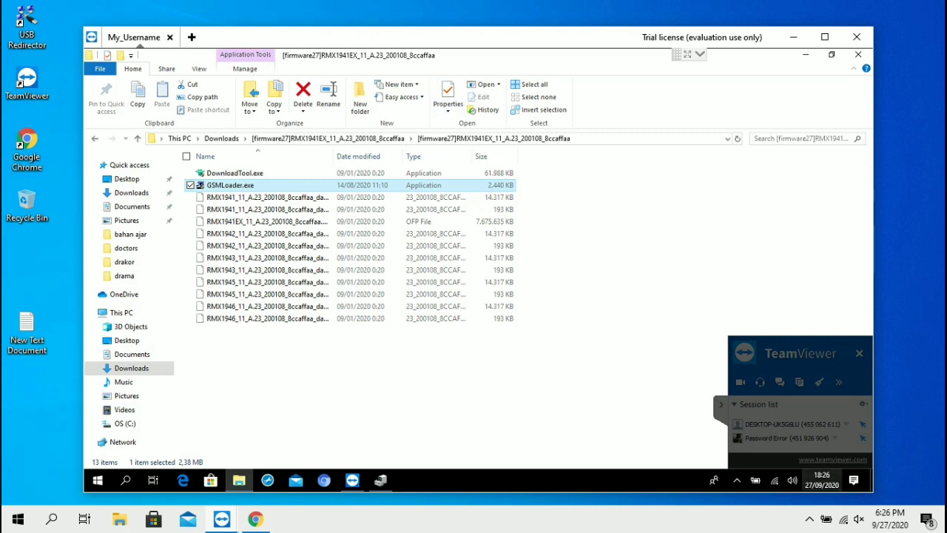
{"action": "left_click", "coordinate": [625, 311]}
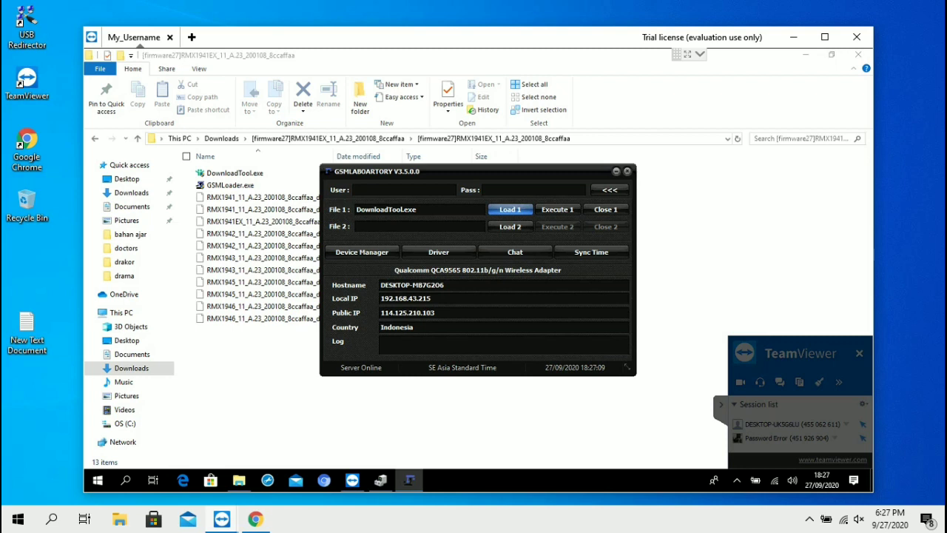
{"action": "left_click", "coordinate": [405, 190]}
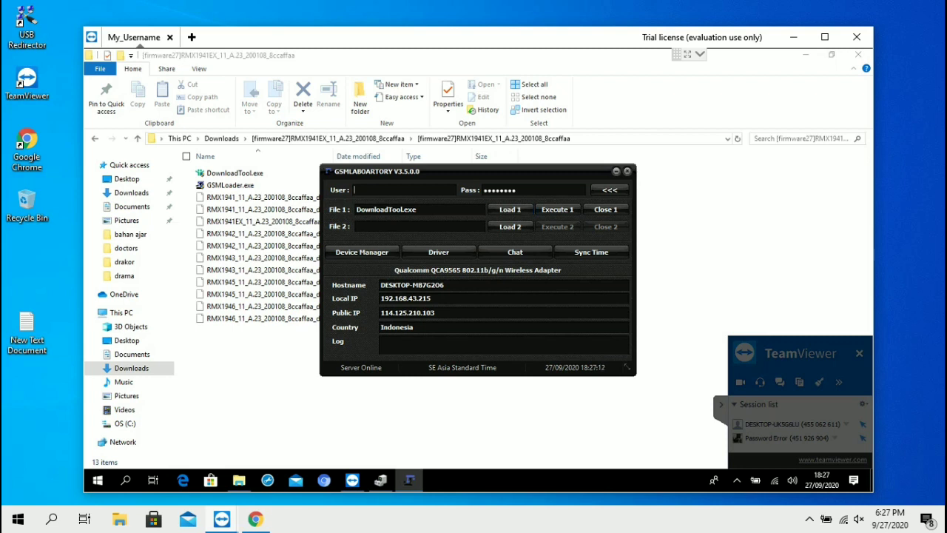
{"action": "key", "text": "ctrl+v"}
{"action": "type", "text": "•••"}
{"action": "left_click", "coordinate": [557, 209]}
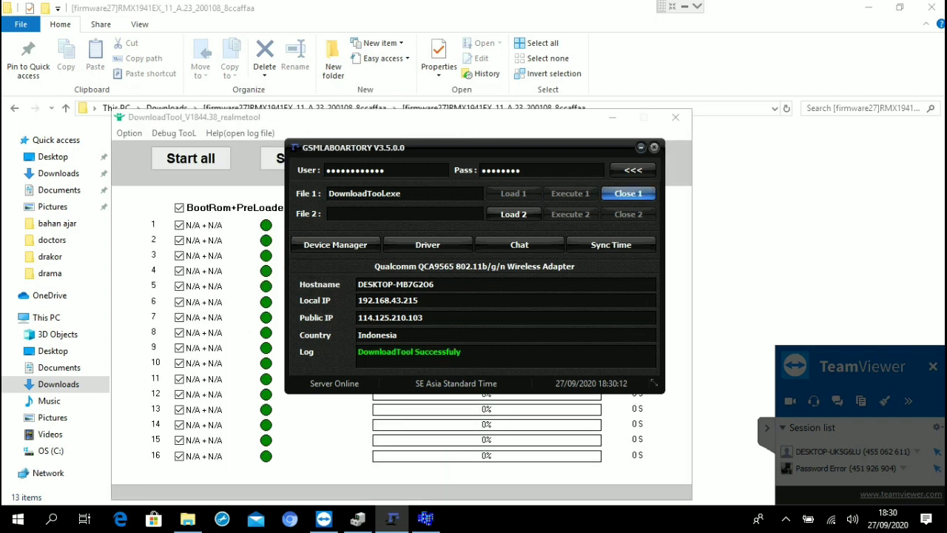
- Start all download slots for the RMX1941EX firmware and show the Mediatek Indo instructions in the boot tutorial
{"action": "left_click", "coordinate": [640, 147]}
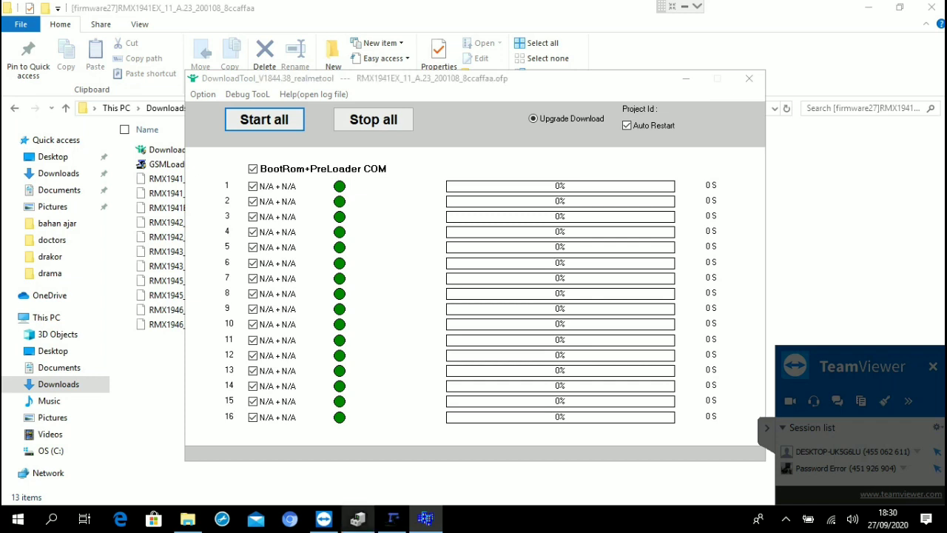
{"action": "mouse_move", "coordinate": [357, 518]}
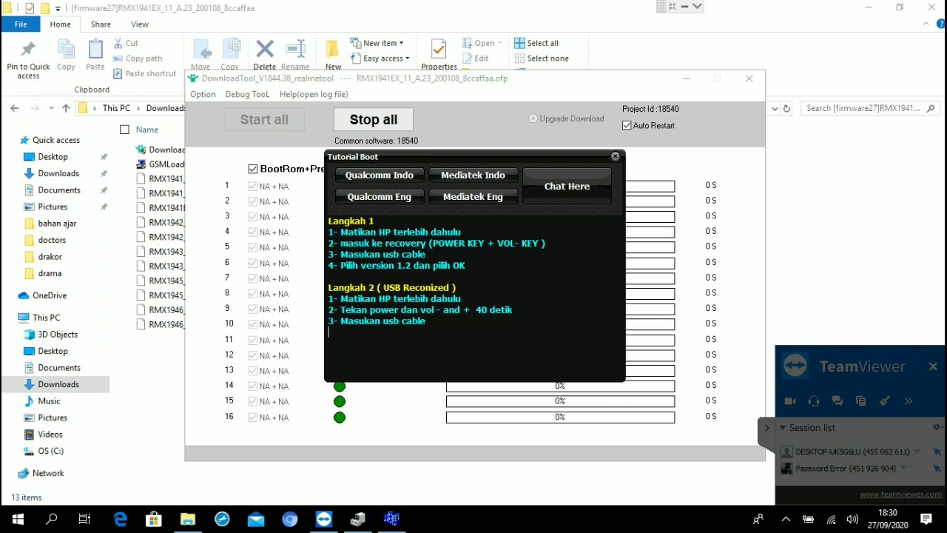
{"action": "key", "text": "ctrl+a"}
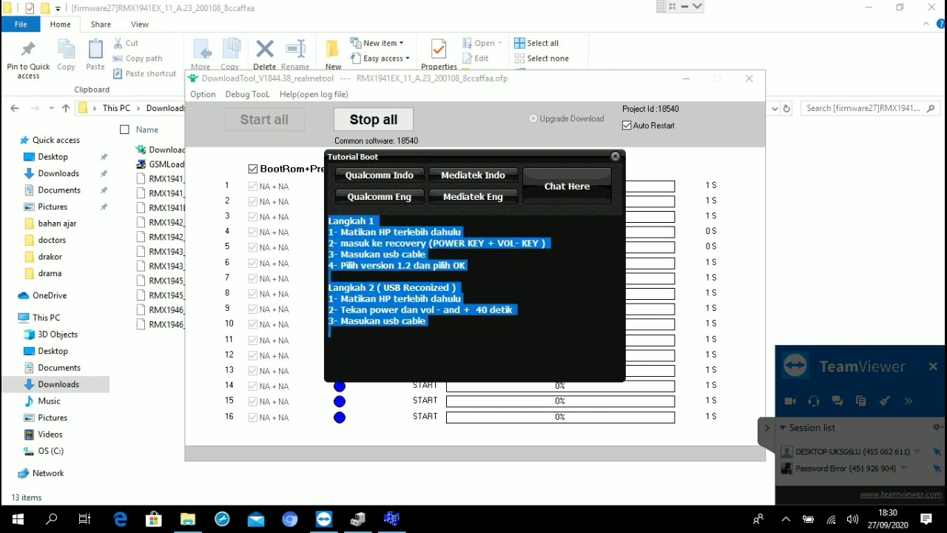
{"action": "left_click", "coordinate": [474, 175]}
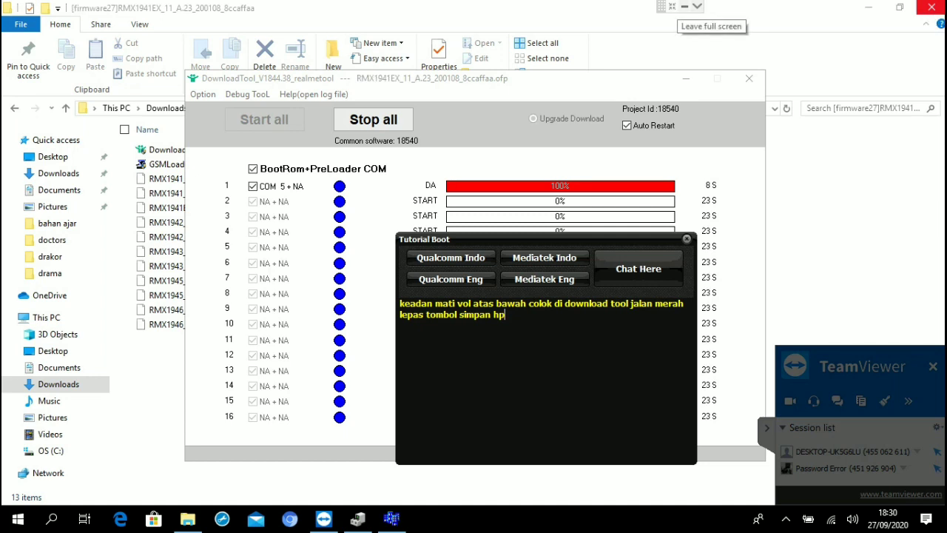
- Check the local computer's clock and calendar outside the full-screen remote view, and return to full screen
{"action": "mouse_move", "coordinate": [558, 8]}
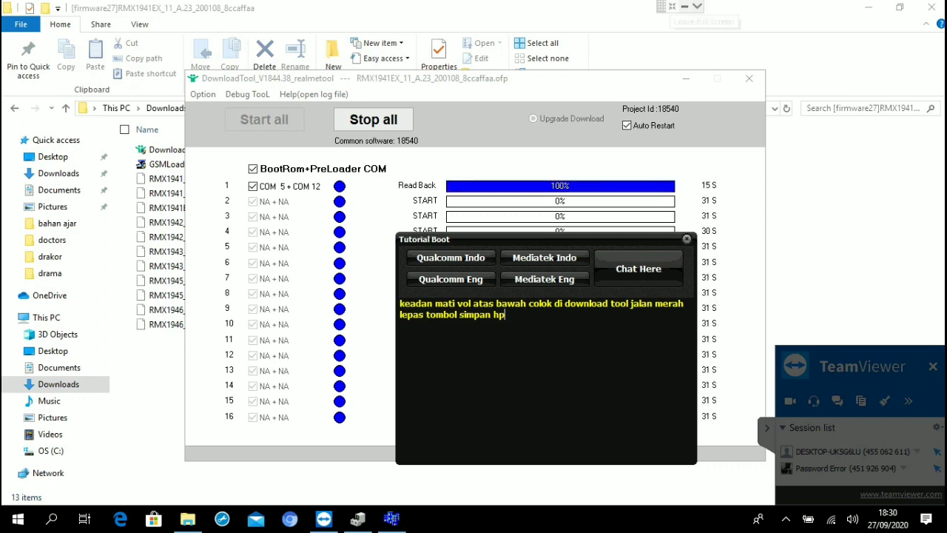
{"action": "left_click", "coordinate": [671, 5]}
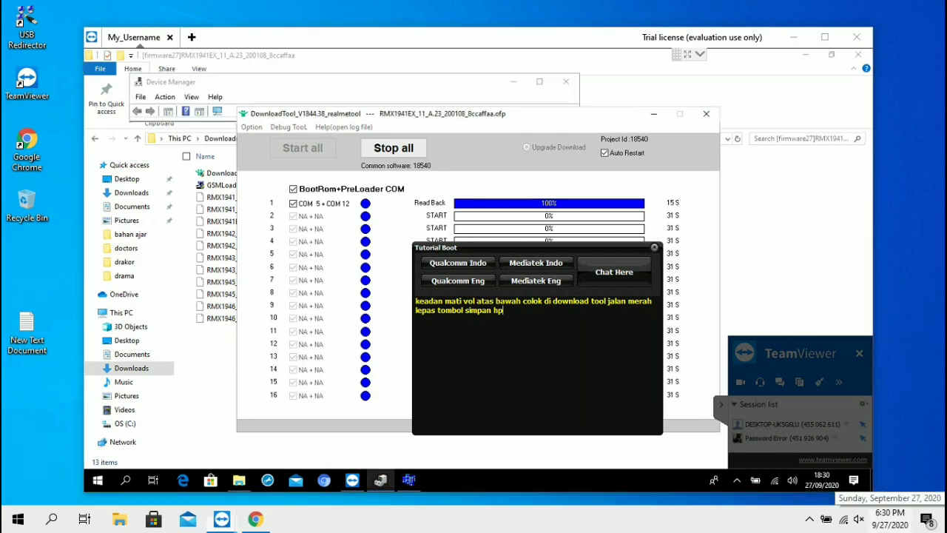
{"action": "left_click", "coordinate": [890, 518]}
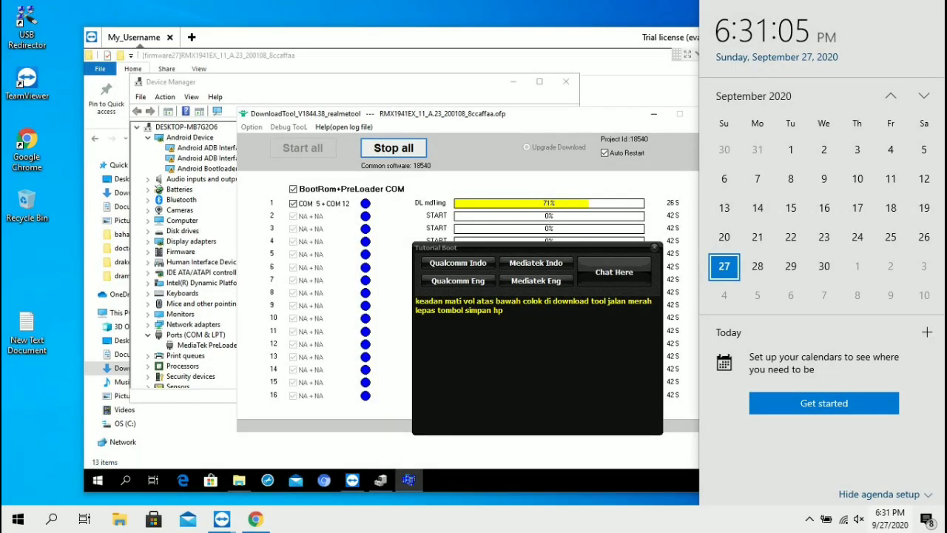
{"action": "left_click", "coordinate": [890, 519]}
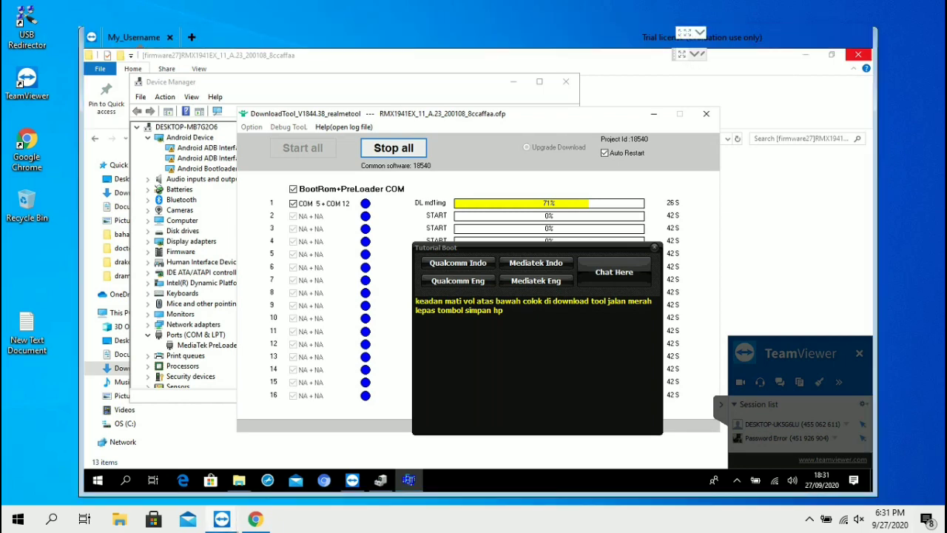
{"action": "left_click", "coordinate": [687, 54]}
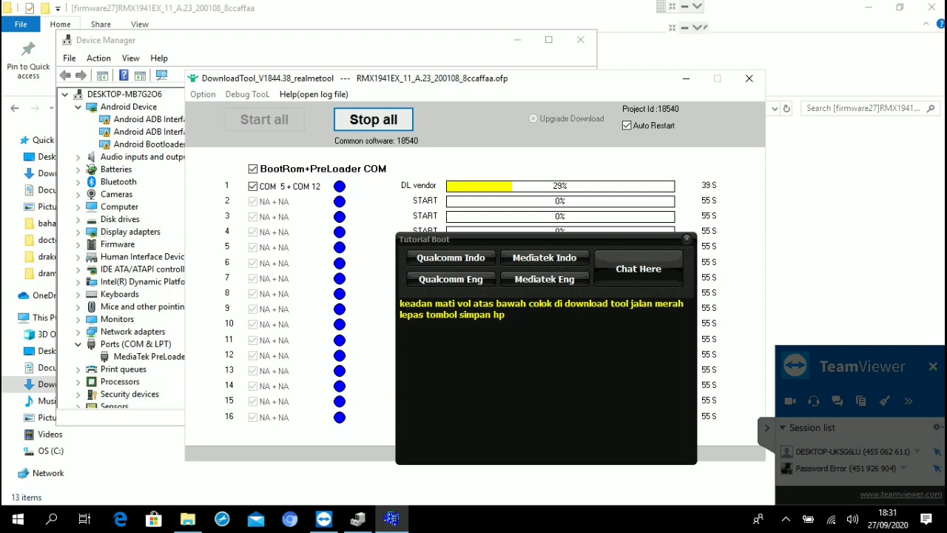
{"action": "left_click", "coordinate": [672, 7]}
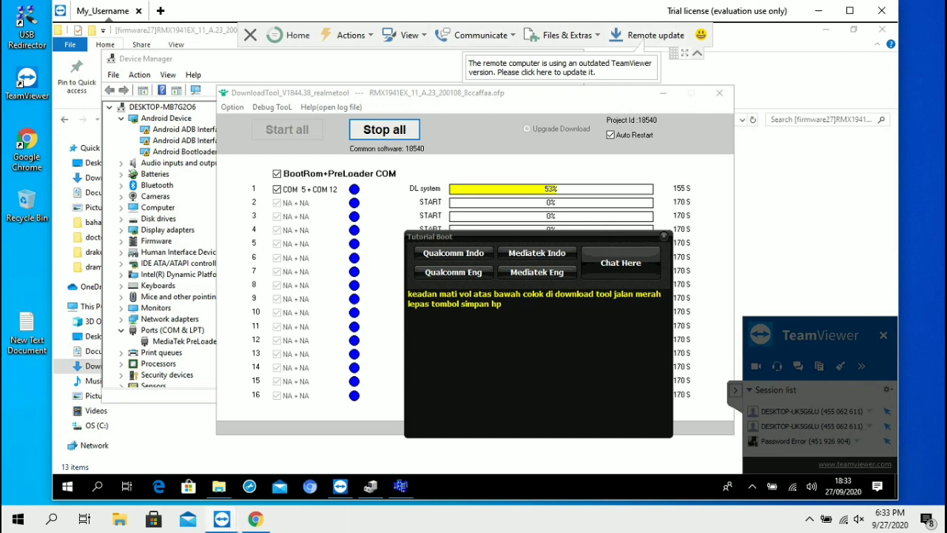
{"action": "left_click", "coordinate": [849, 10]}
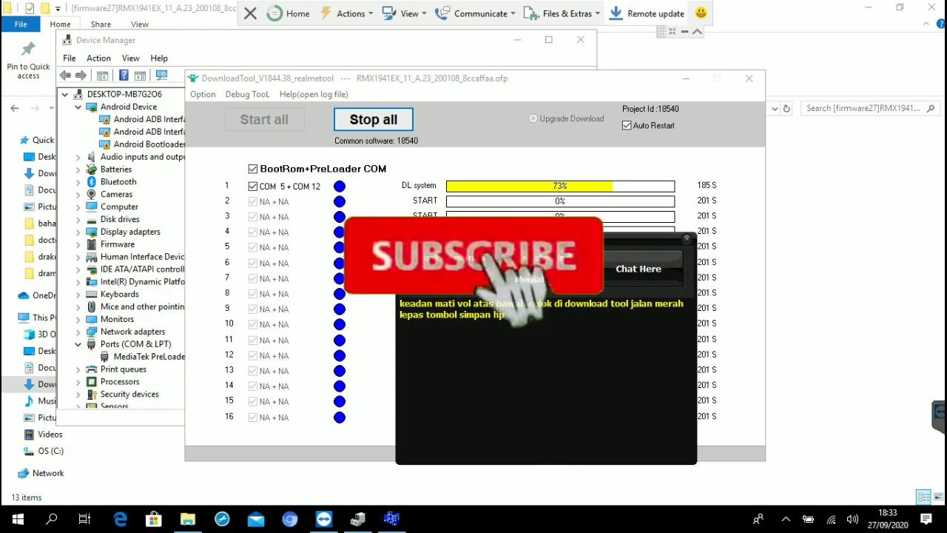
{"action": "left_click", "coordinate": [592, 13]}
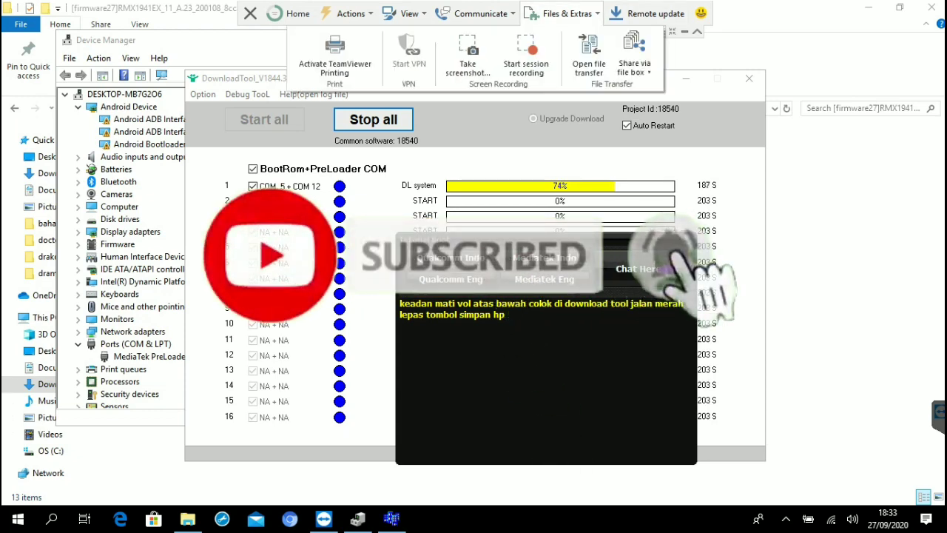
{"action": "left_click", "coordinate": [468, 58]}
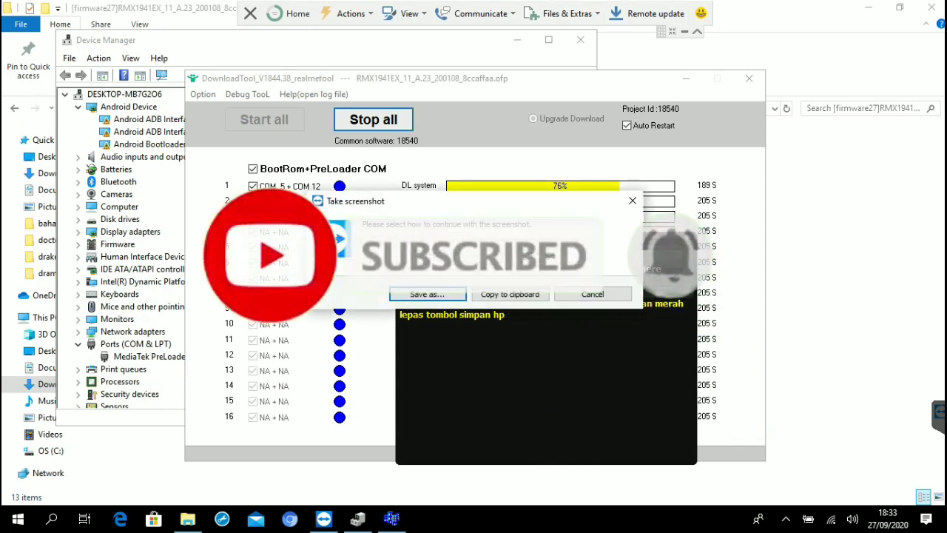
{"action": "left_click", "coordinate": [428, 295]}
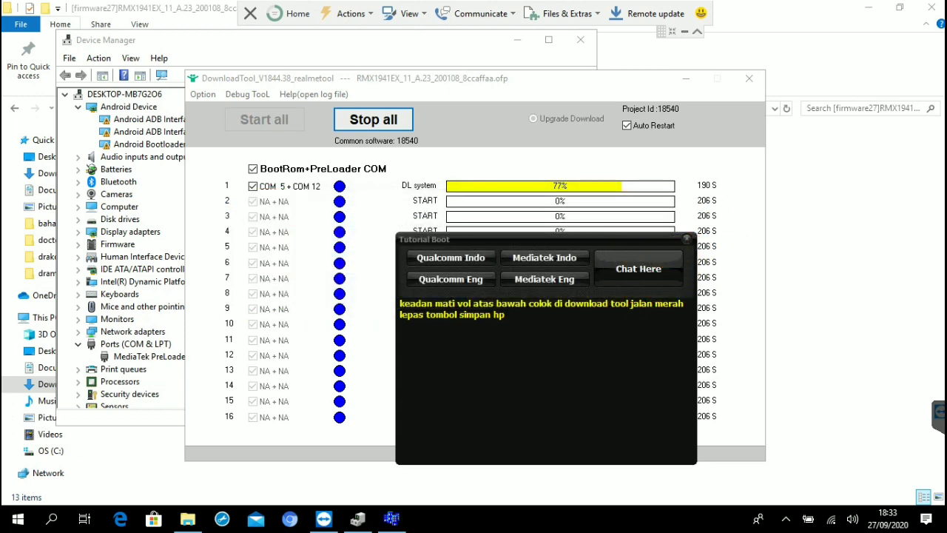
- Take a screenshot of the remote session with the remote clock and calendar open, and save it in Documents as PNG image ok
{"action": "left_click", "coordinate": [887, 518]}
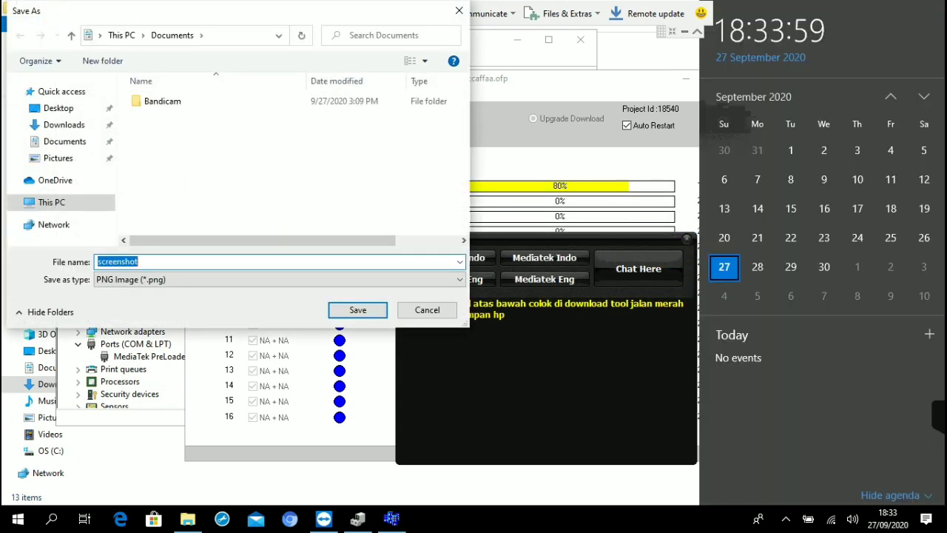
{"action": "left_click", "coordinate": [427, 310]}
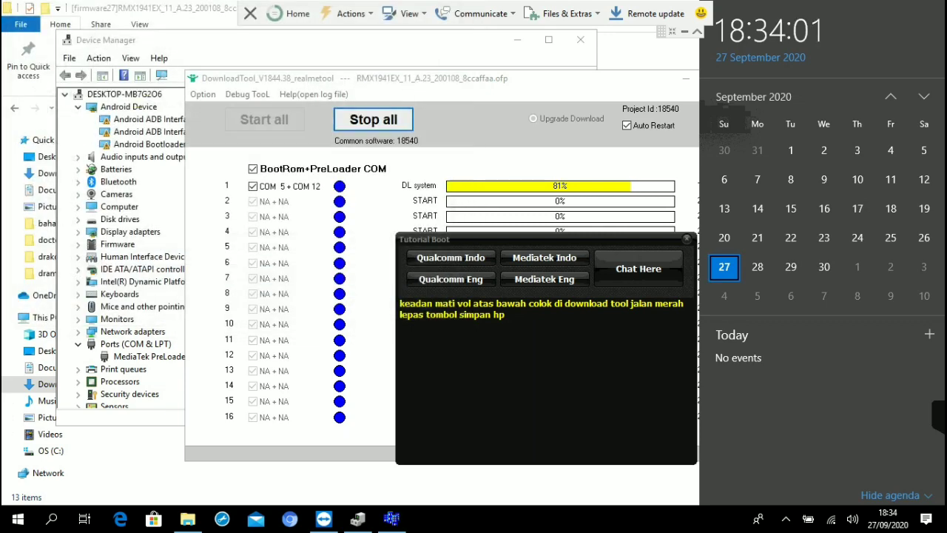
{"action": "left_click", "coordinate": [562, 14]}
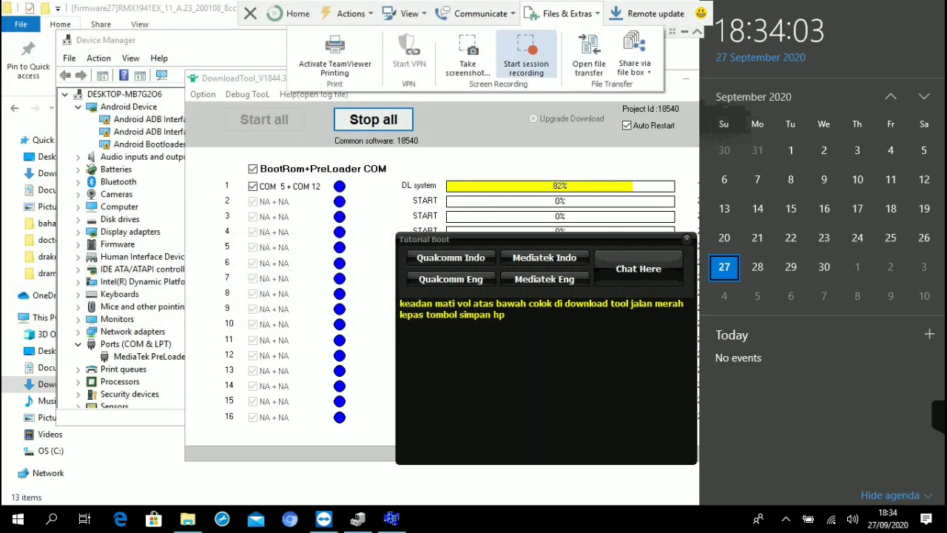
{"action": "left_click", "coordinate": [526, 53]}
{"action": "left_click", "coordinate": [428, 294]}
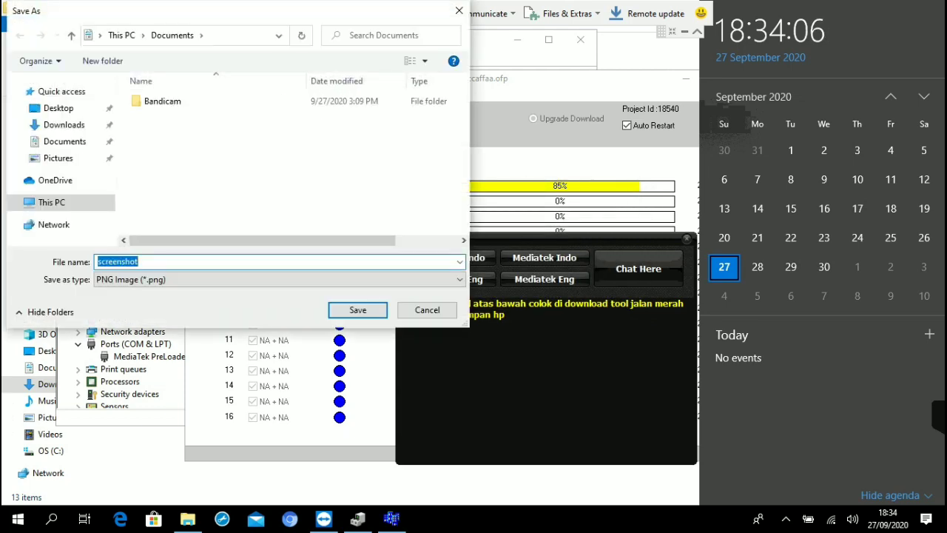
{"action": "type", "text": "ok"}
{"action": "left_click", "coordinate": [358, 310]}
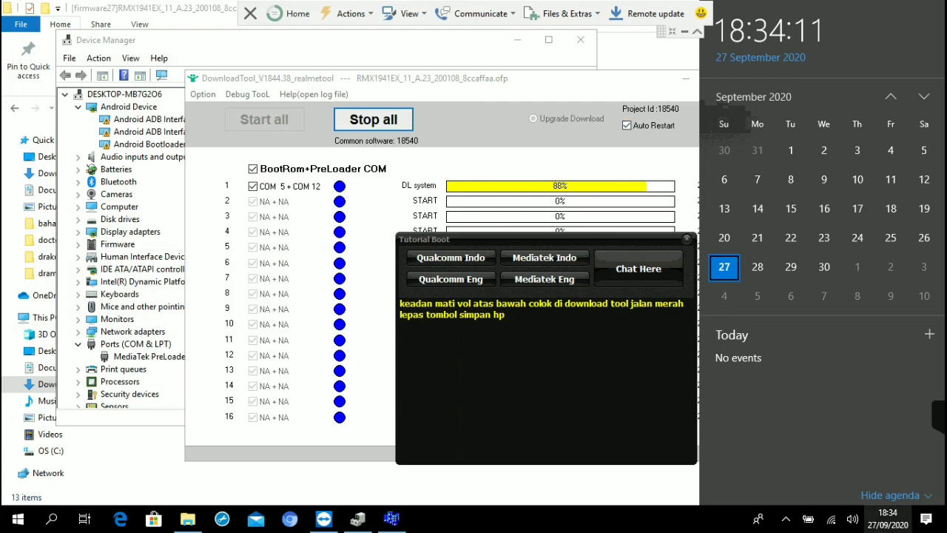
{"action": "left_click", "coordinate": [888, 519]}
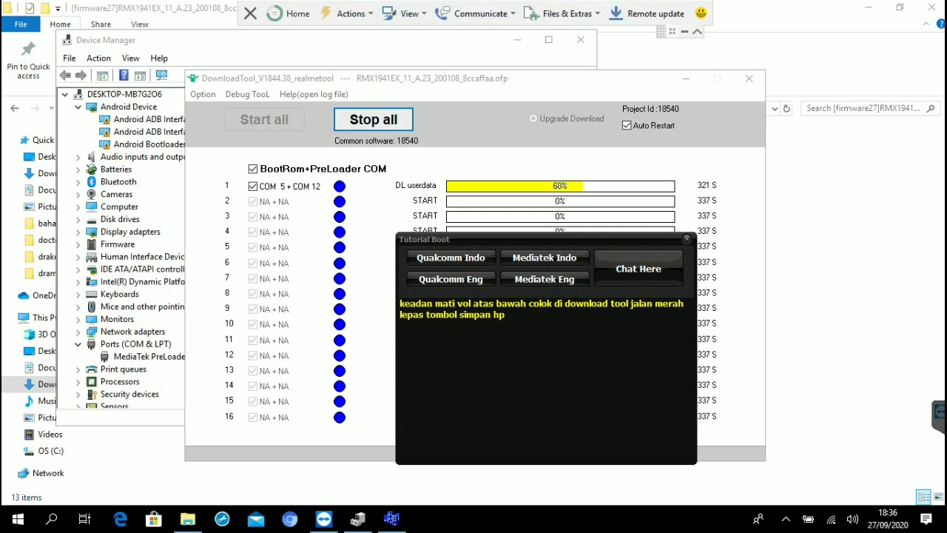
- Close the GSMLoader window on the remote computer
{"action": "left_click", "coordinate": [672, 31]}
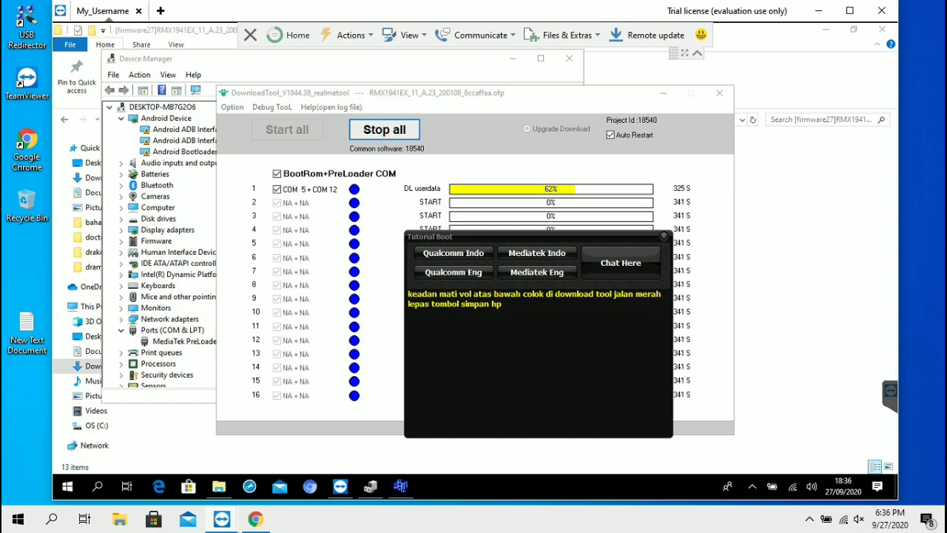
{"action": "mouse_move", "coordinate": [474, 1]}
{"action": "left_mouse_down"}
{"action": "mouse_move", "coordinate": [473, 216]}
{"action": "mouse_move", "coordinate": [473, 1]}
{"action": "left_mouse_up"}
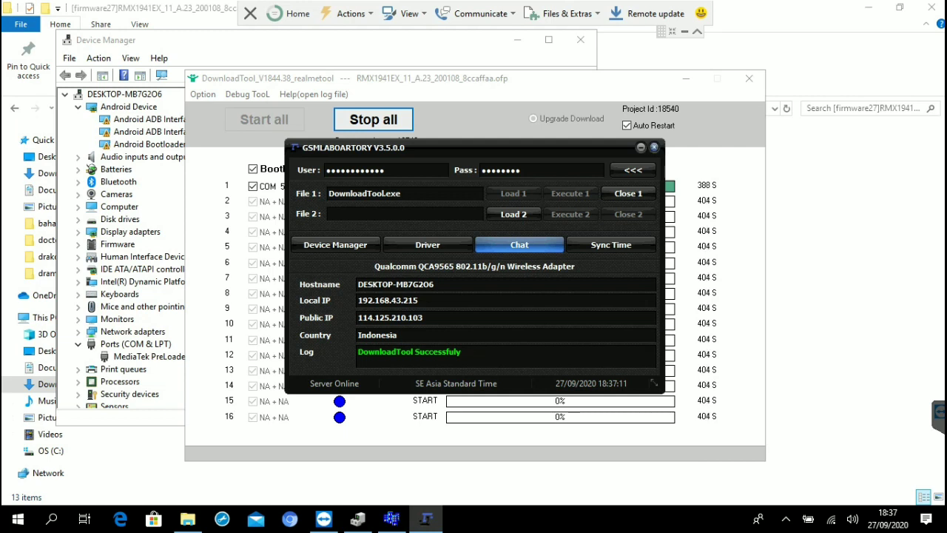
{"action": "left_click", "coordinate": [654, 147]}
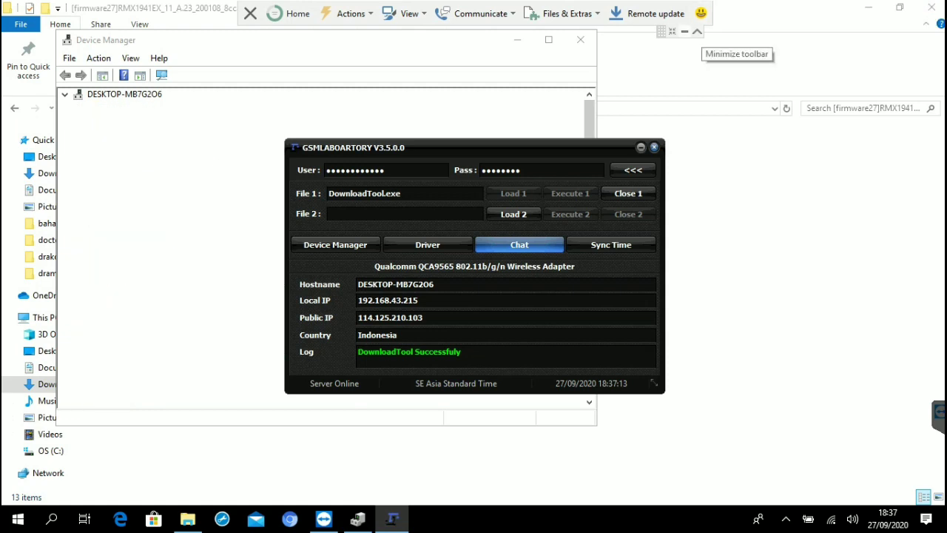
- End the remote session, accept the sponsored-session notice and close the TeamViewer window
{"action": "left_click", "coordinate": [672, 31]}
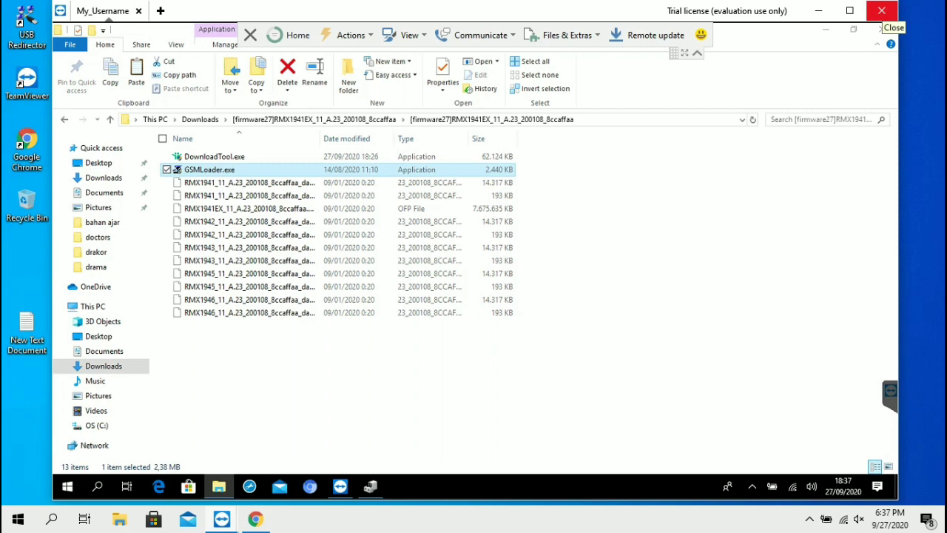
{"action": "left_click", "coordinate": [880, 11]}
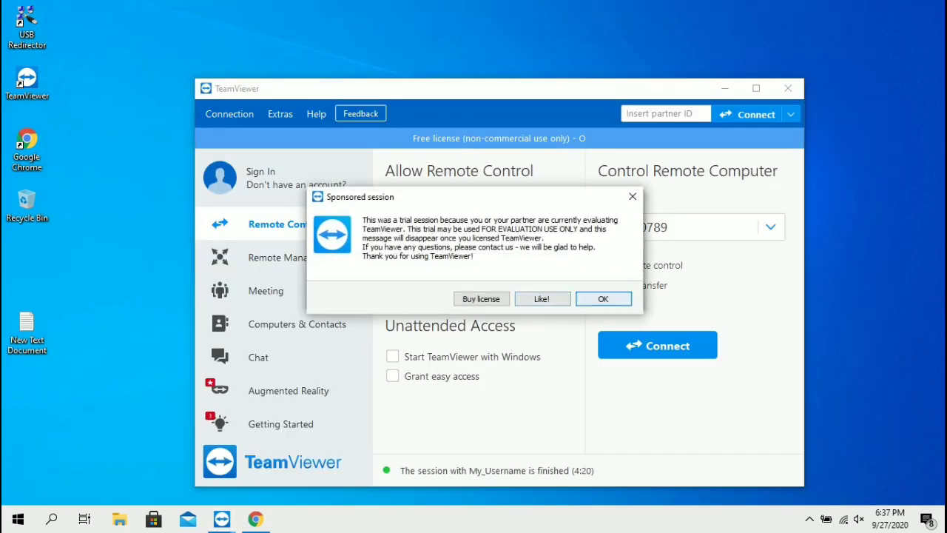
{"action": "left_click", "coordinate": [602, 298]}
{"action": "left_click", "coordinate": [599, 293]}
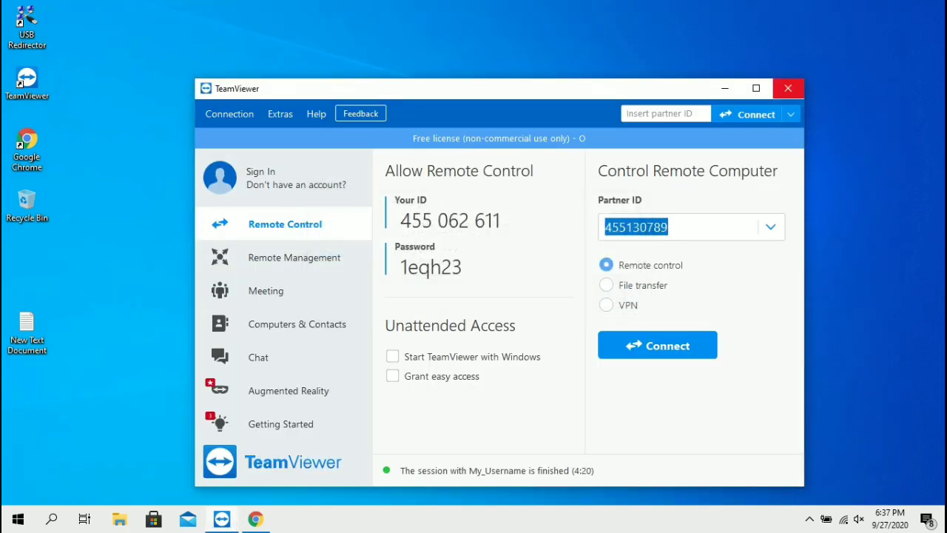
{"action": "left_click", "coordinate": [788, 88]}
{"action": "mouse_move", "coordinate": [600, 9]}
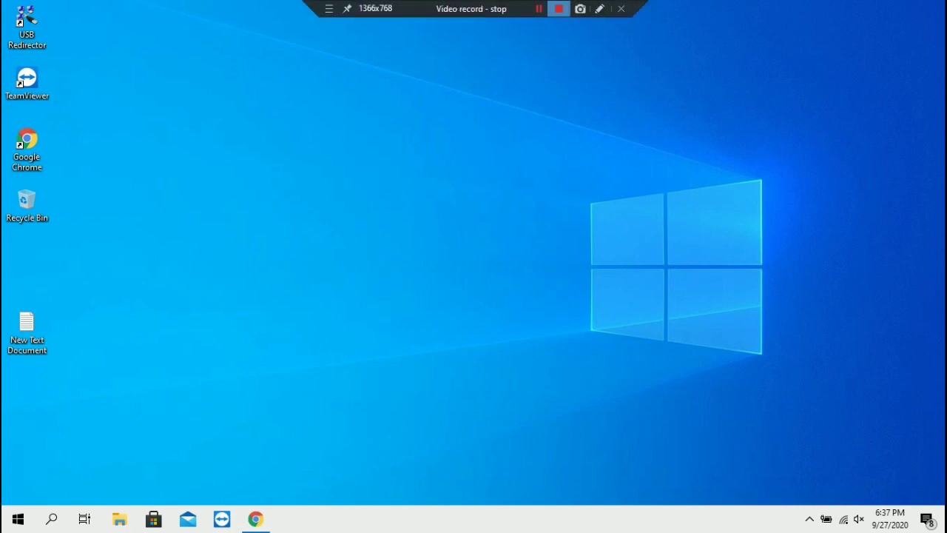